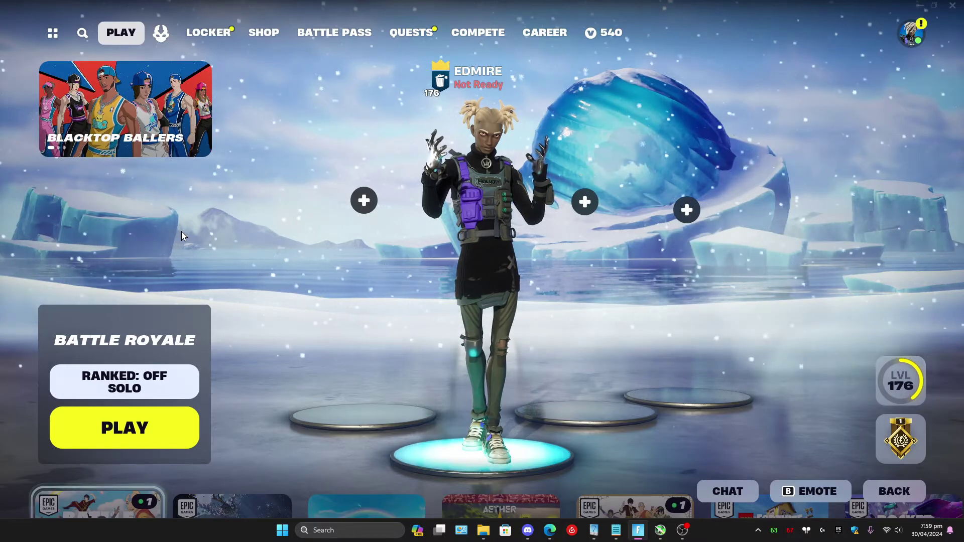
Step: Open the %localappdata% folder through the Windows Run dialog
key("super+r")
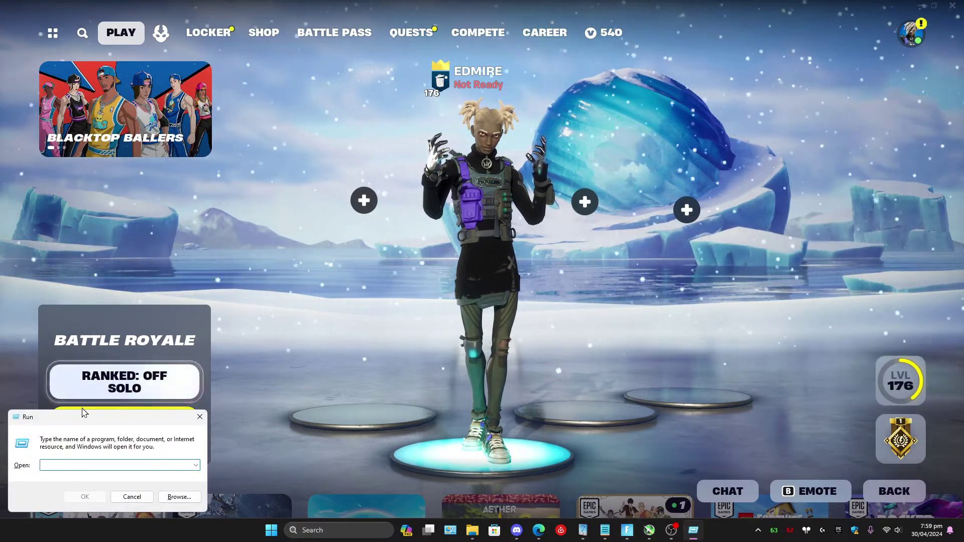
left_click_drag(76, 417, 381, 307)
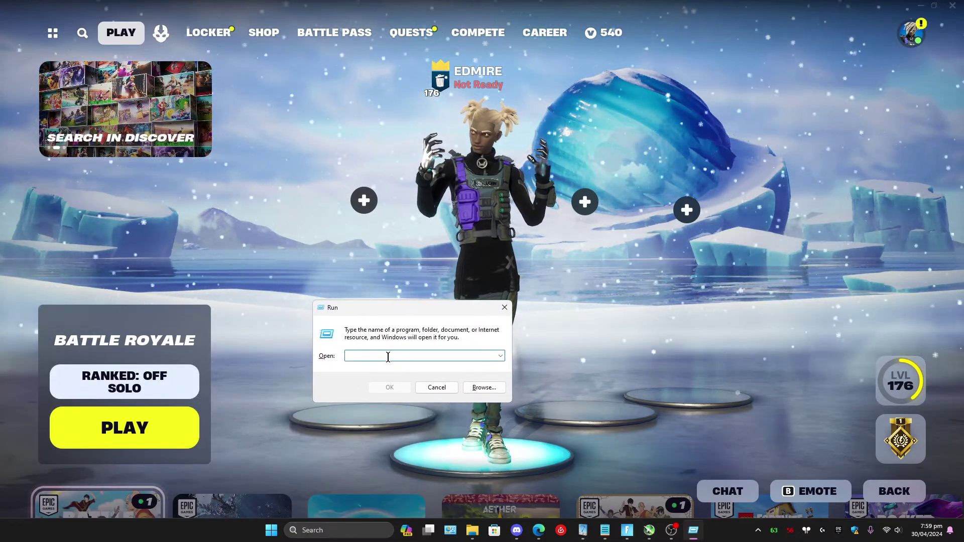
type("%lo")
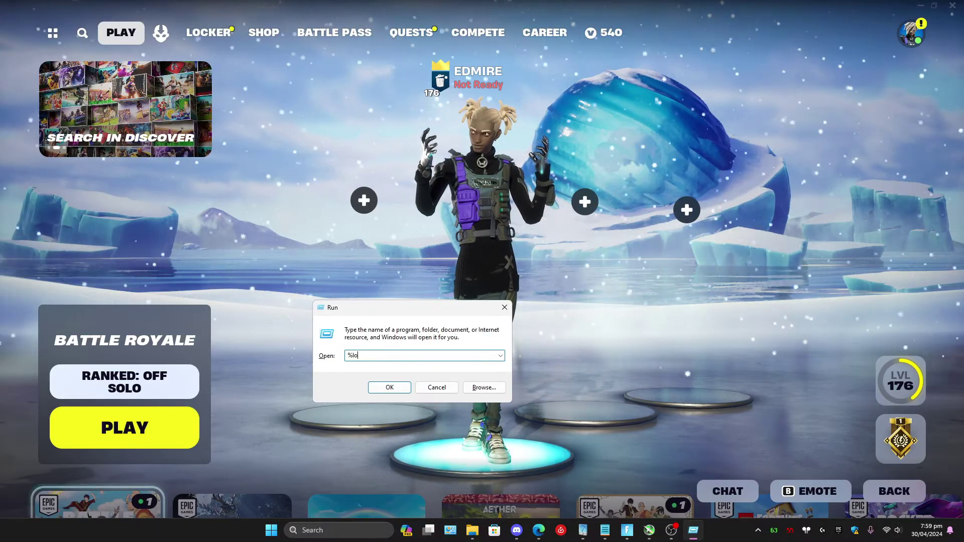
type("calappdata%")
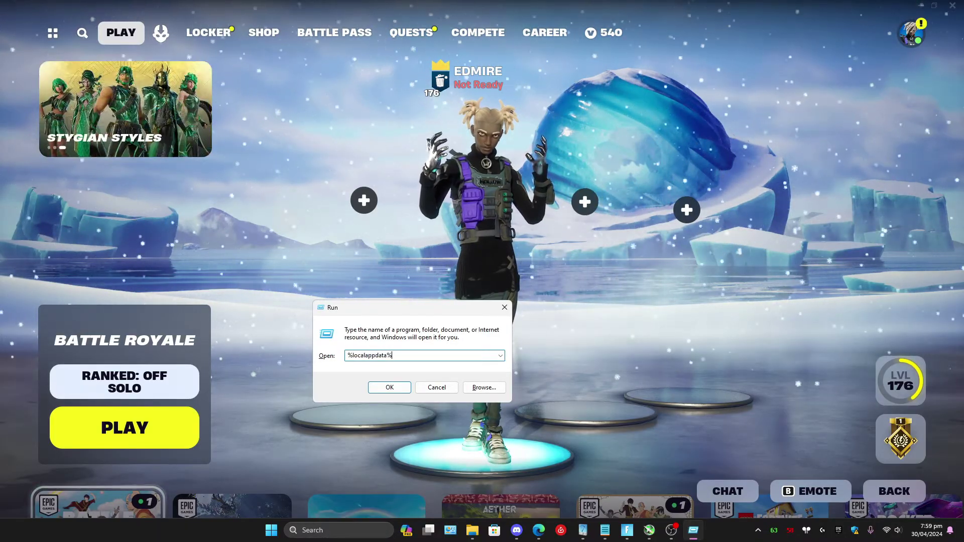
key("ctrl+a")
left_click(400, 356)
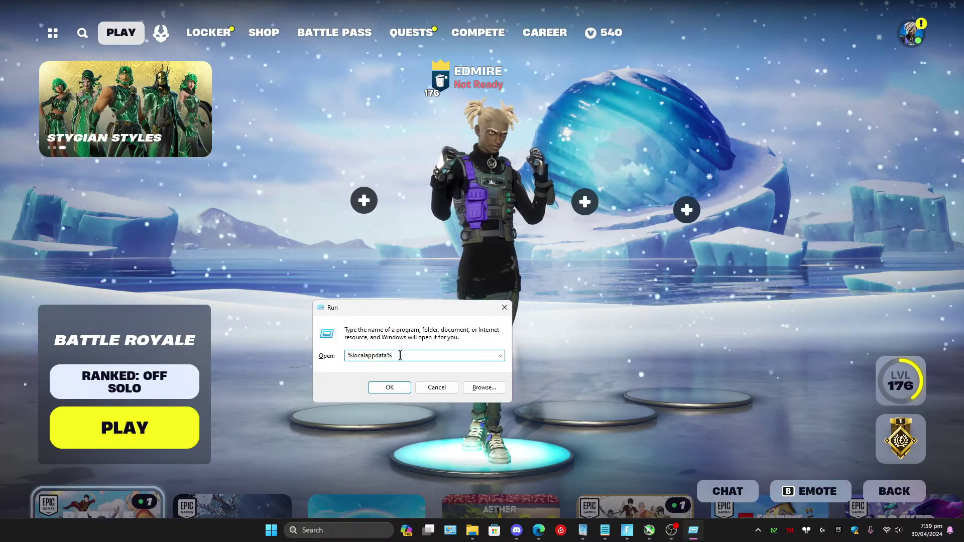
key("Return")
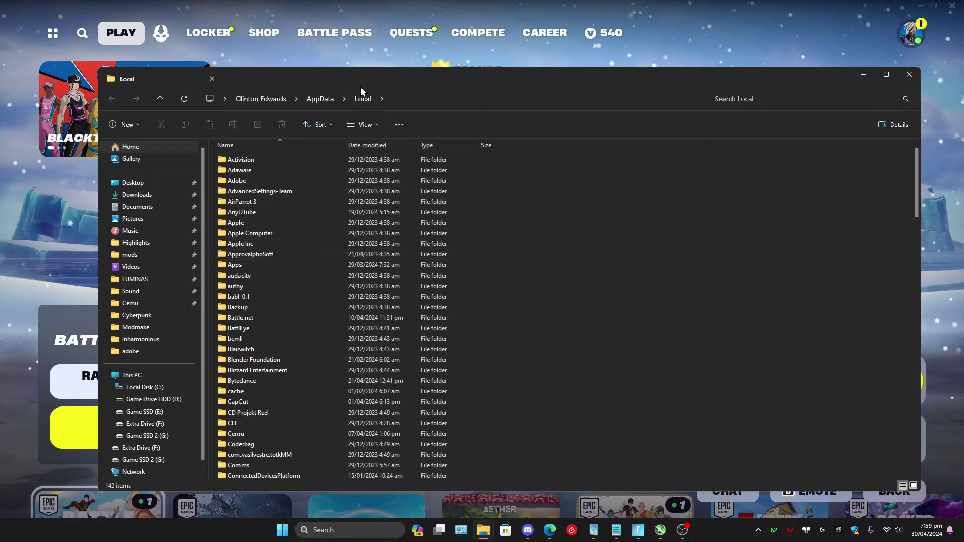
left_click_drag(360, 76, 360, 57)
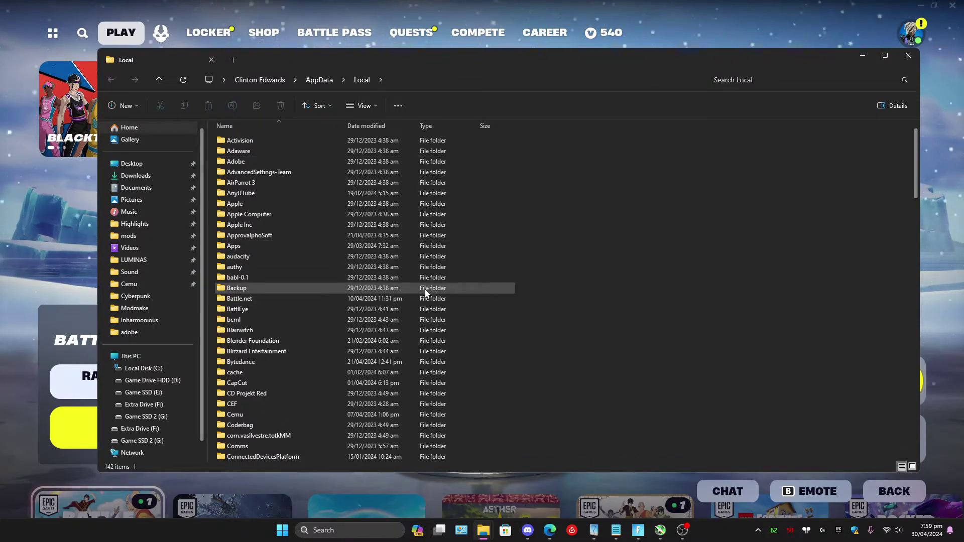
Step: Go into the FortniteGame folder and on through Saved and Config to the WindowsClient folder
scroll(434, 258, "down", 1)
scroll(434, 259, "down", 9)
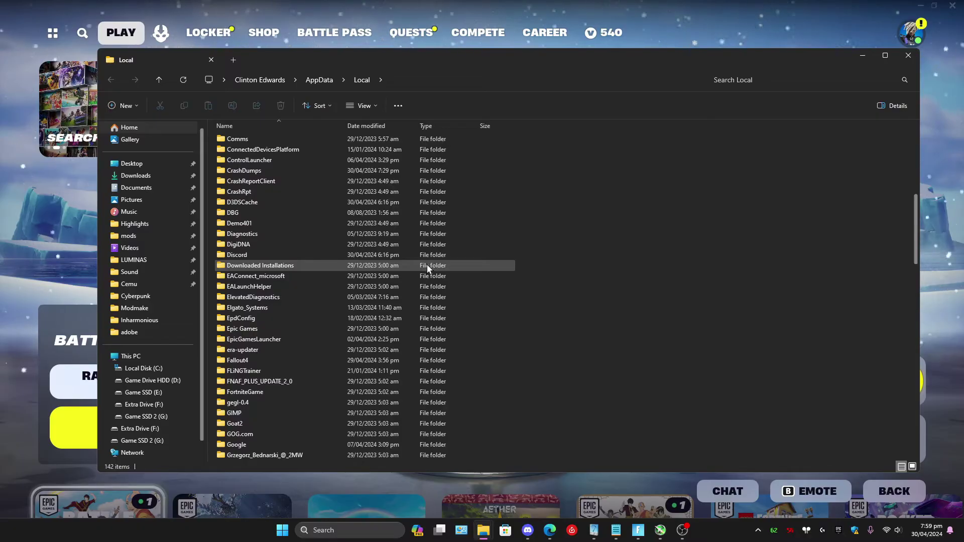
left_click(248, 393)
double_click(248, 394)
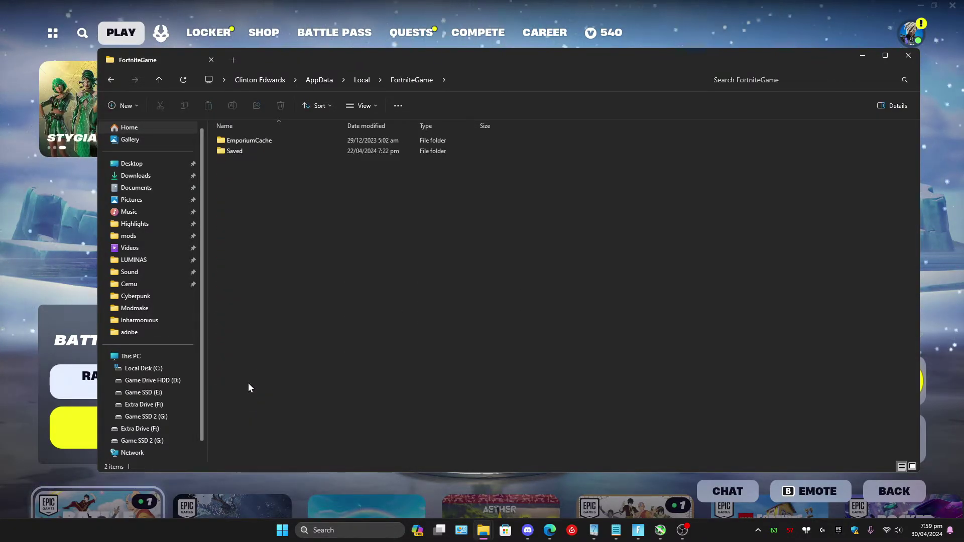
double_click(233, 151)
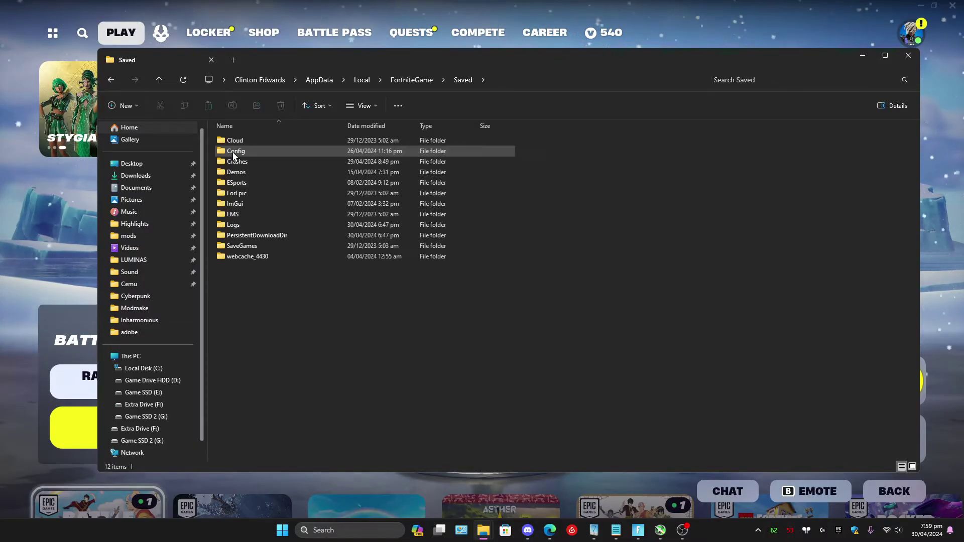
double_click(234, 151)
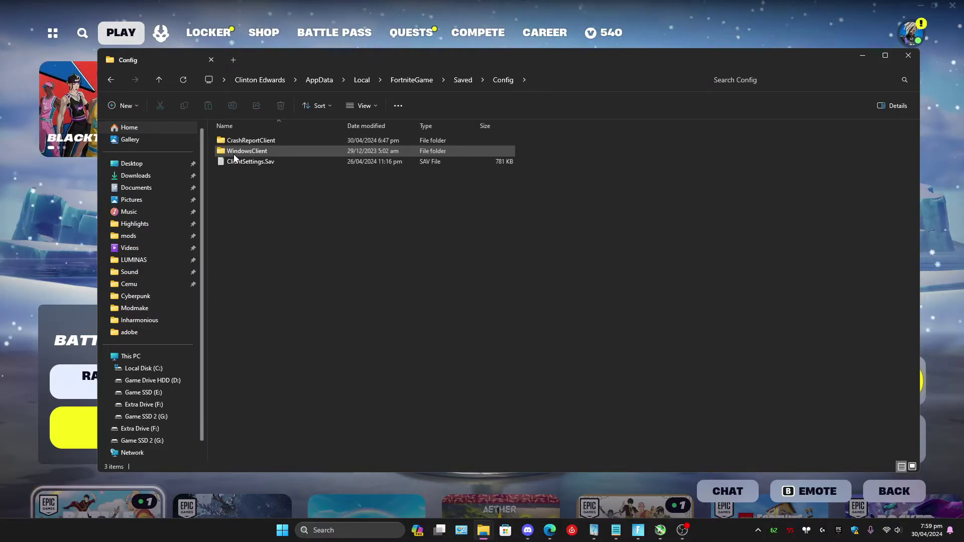
double_click(230, 153)
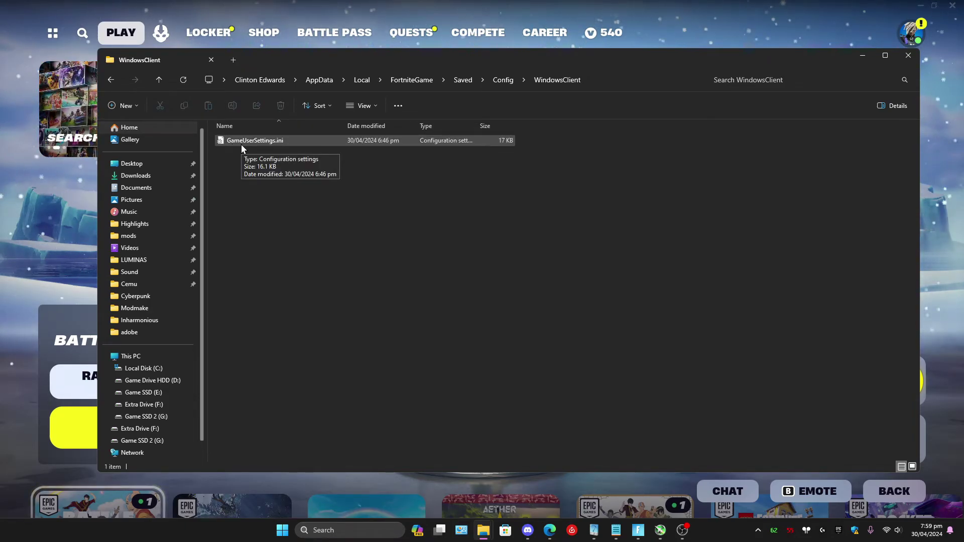
Step: Open GameUserSettings.ini in Notepad and find its [ScalabilityGroups] section
double_click(234, 140)
scroll(341, 233, "down", 10)
scroll(341, 233, "down", 20)
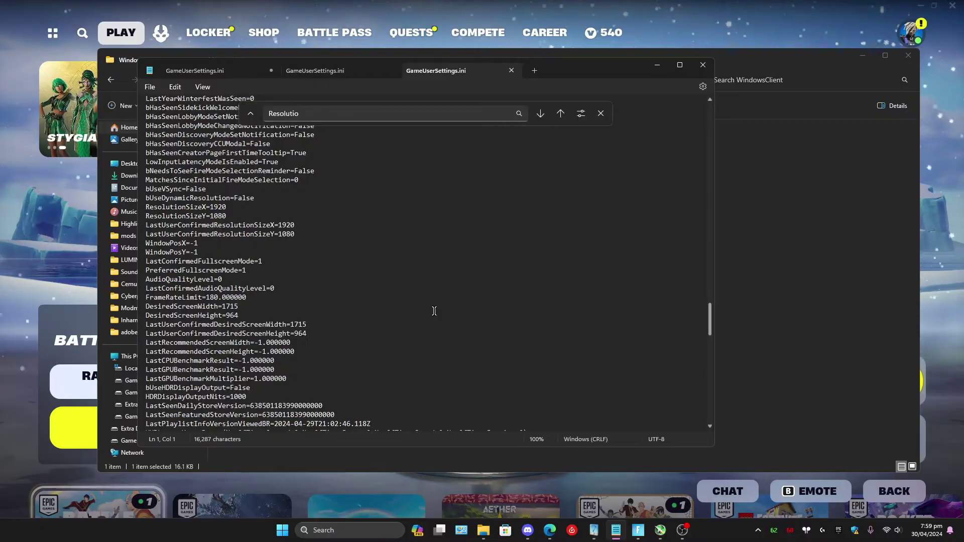
left_click_drag(712, 318, 707, 367)
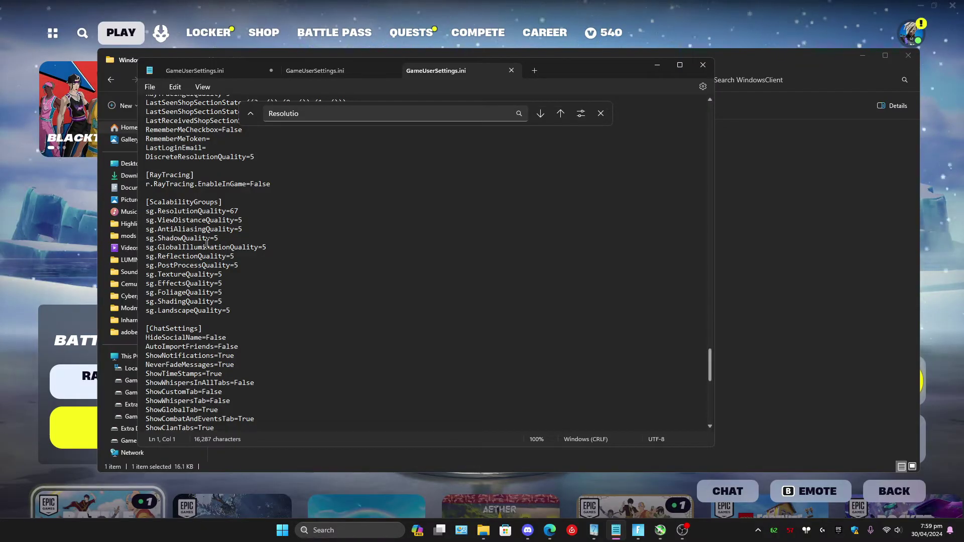
Step: Examine the sg. quality entries under [ScalabilityGroups], from ResolutionQuality to LandscapeQuality, and close the file without editing it
left_click_drag(234, 314, 146, 202)
left_click(281, 229)
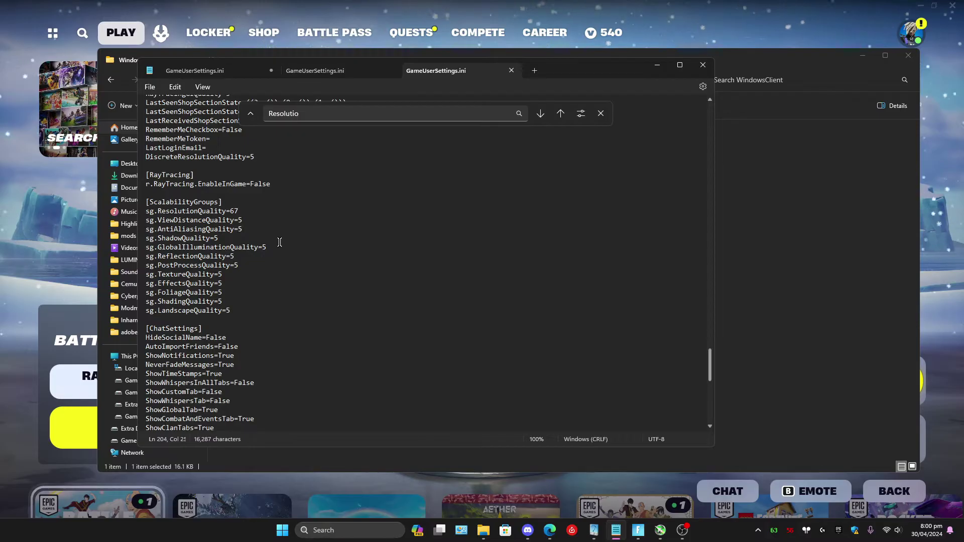
left_click_drag(240, 310, 145, 201)
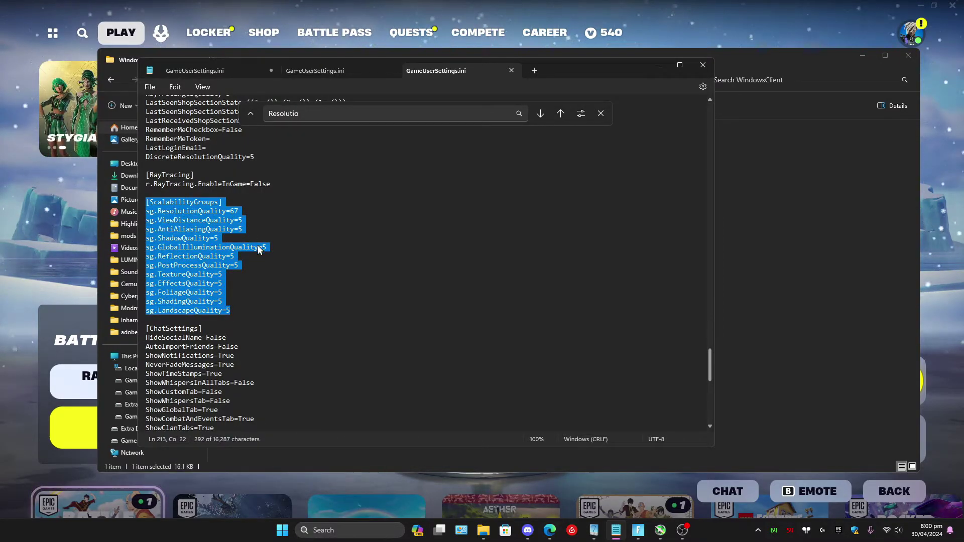
left_click_drag(238, 212, 159, 219)
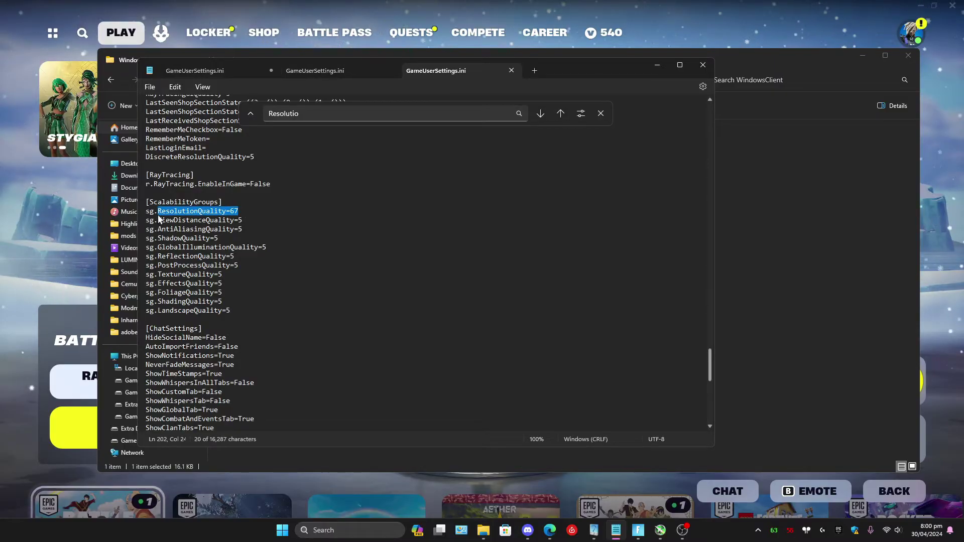
left_click(255, 220)
left_click_drag(241, 321, 207, 223)
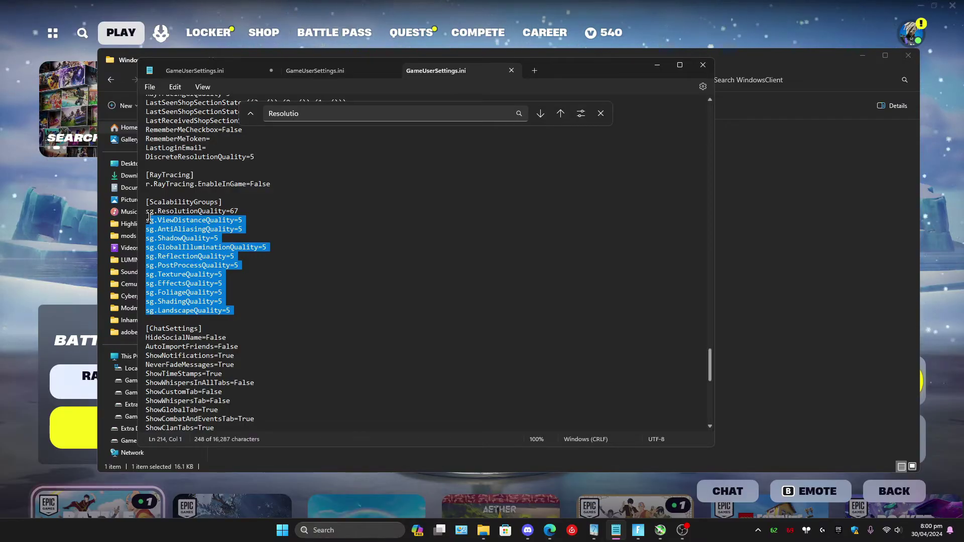
left_click(256, 287)
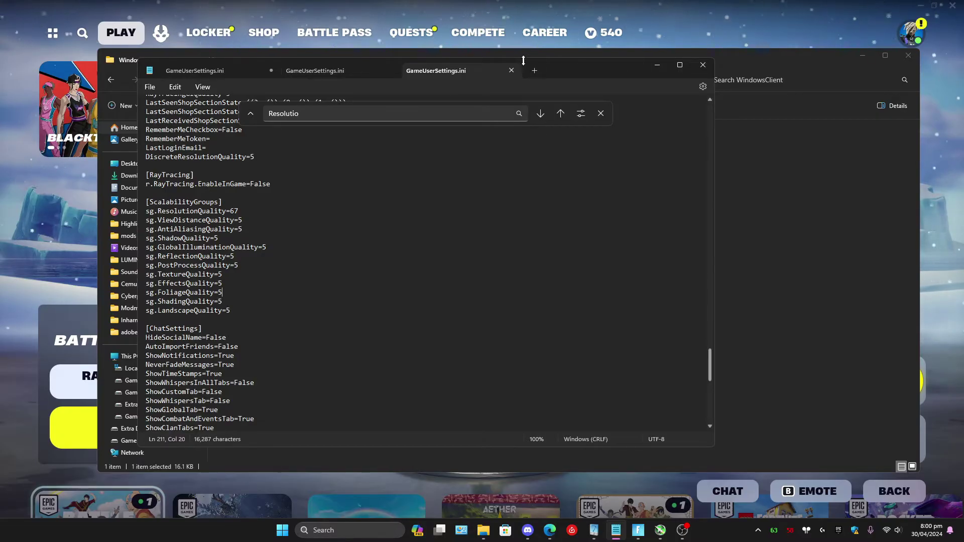
left_click(703, 65)
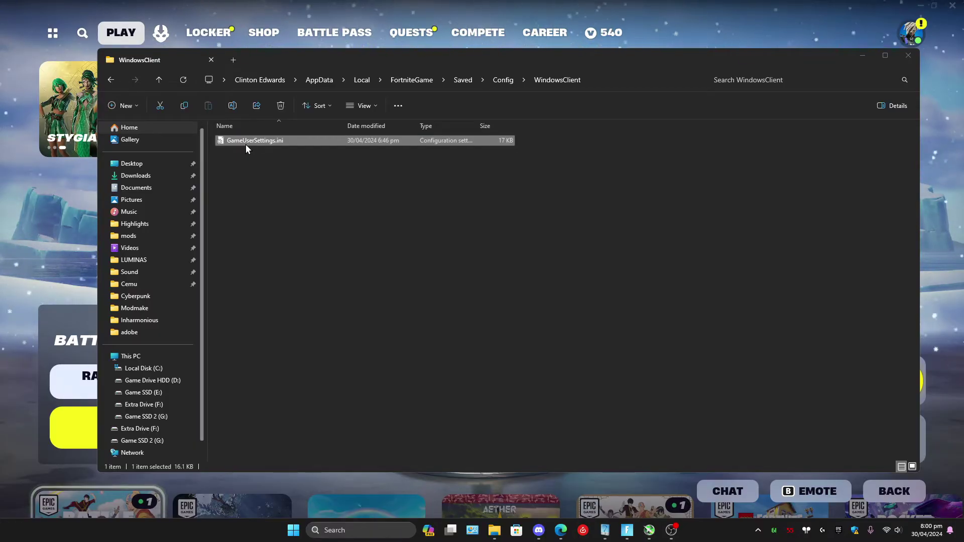
Step: Make a backup copy of GameUserSettings.ini in the same WindowsClient folder
right_click(257, 140)
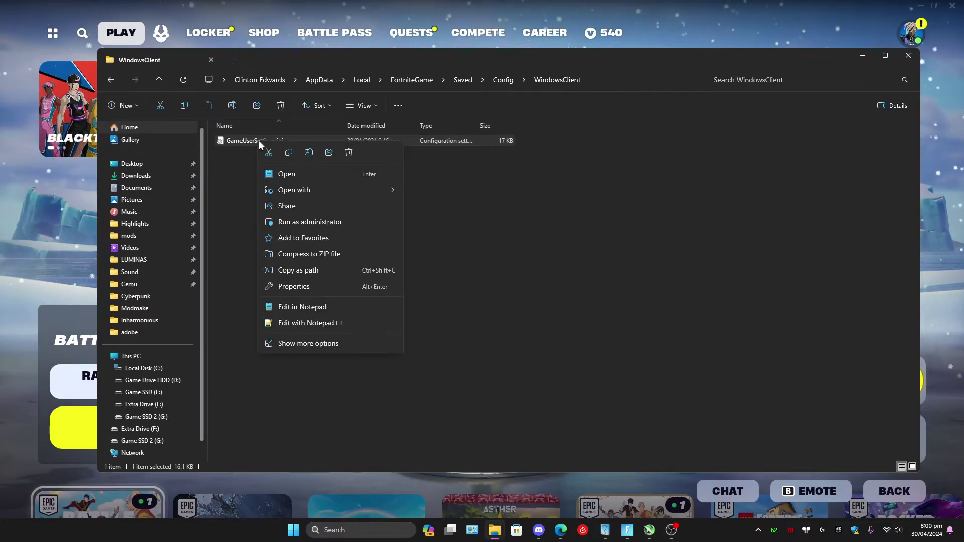
left_click(289, 153)
right_click(273, 187)
left_click(283, 191)
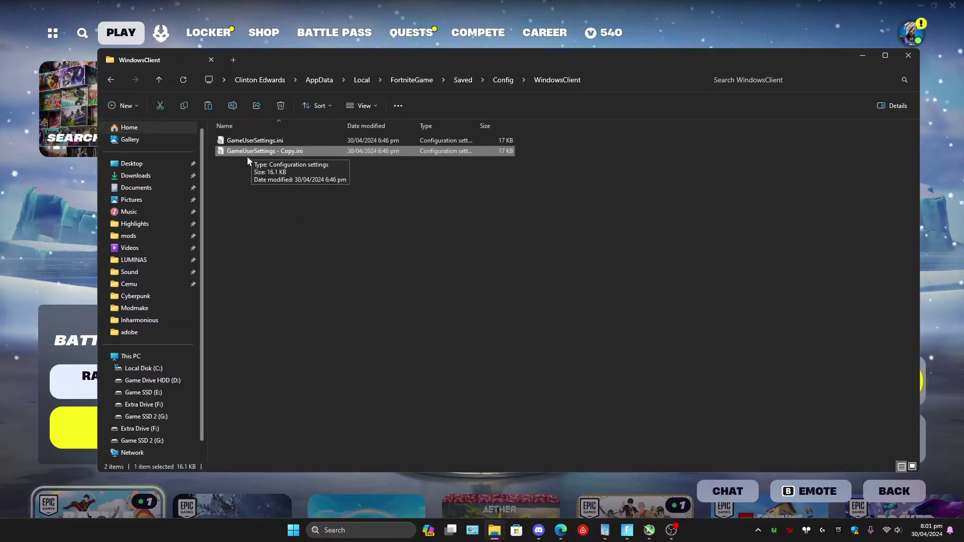
left_click(245, 182)
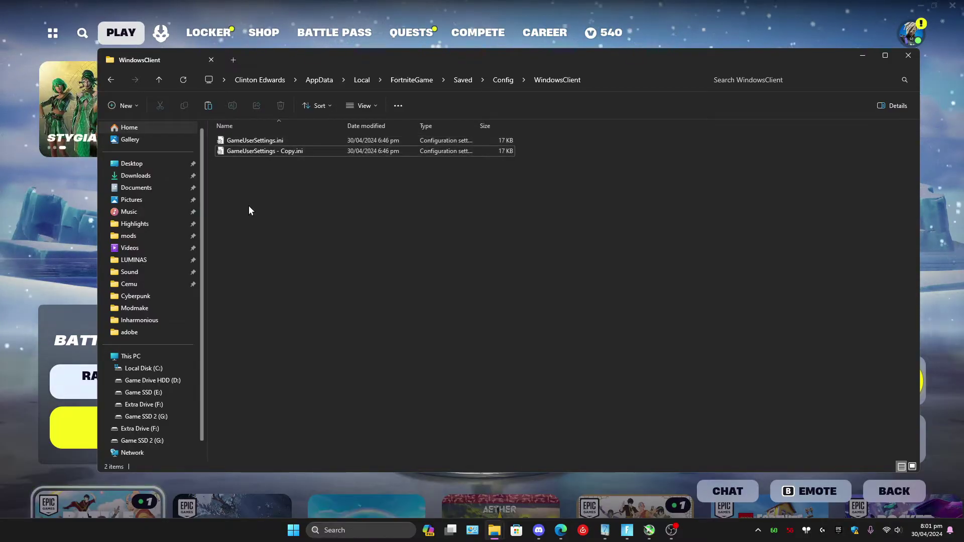
left_click_drag(357, 57, 346, 59)
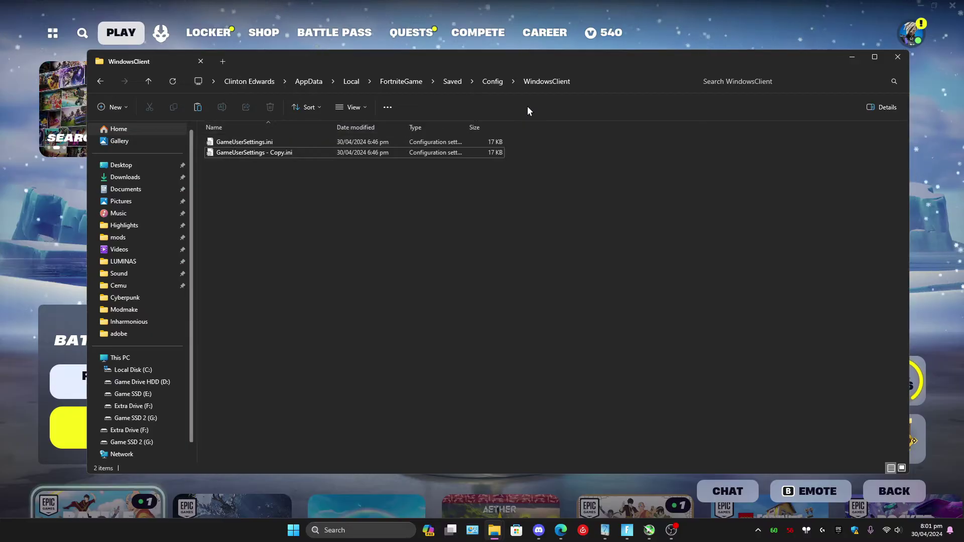
Step: Switch to Fortnite, look through the display and graphics quality options in its video settings, and return to the lobby
left_click(911, 34)
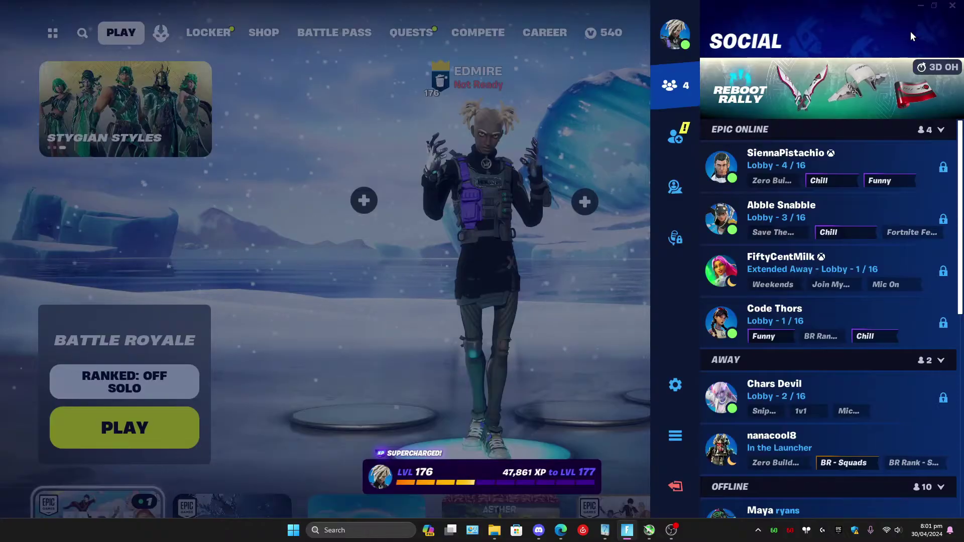
left_click(675, 384)
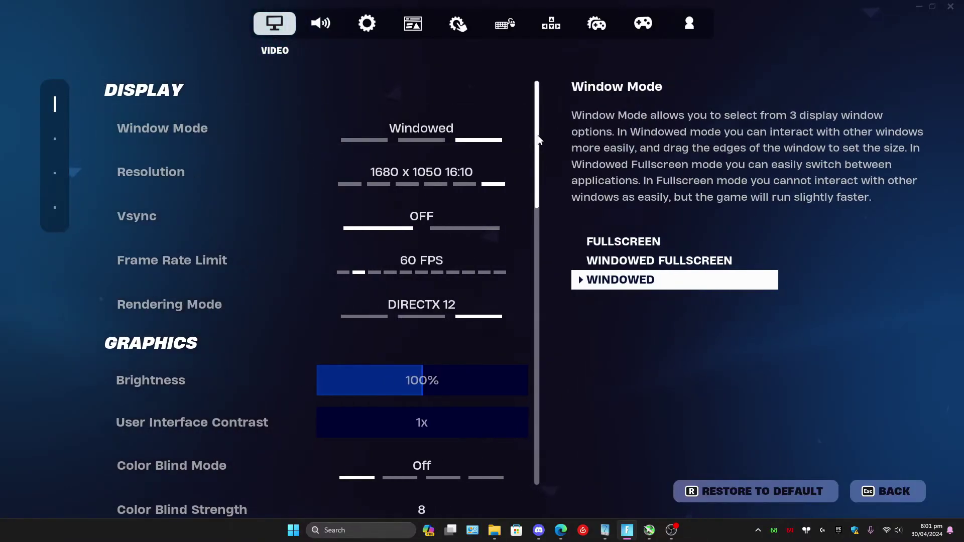
left_click_drag(539, 139, 541, 182)
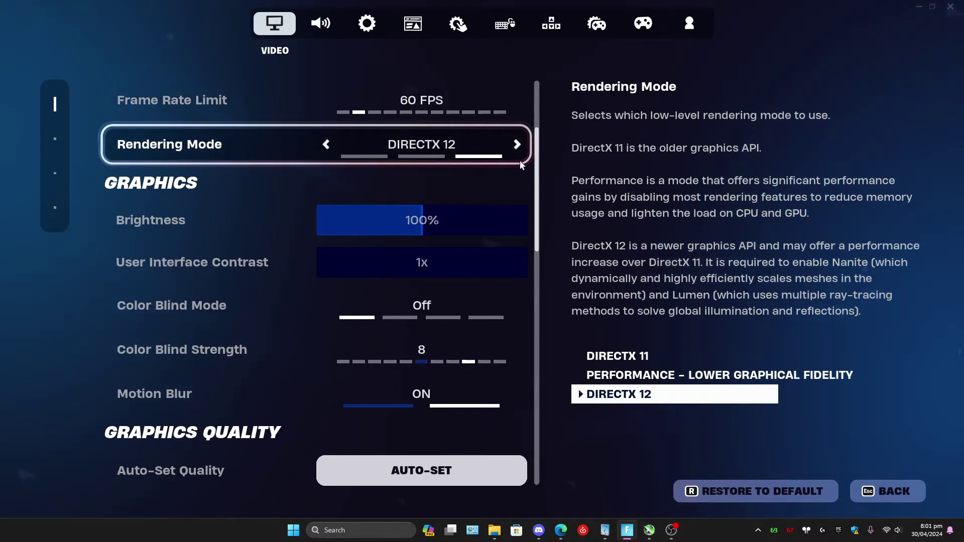
left_click_drag(538, 173, 550, 242)
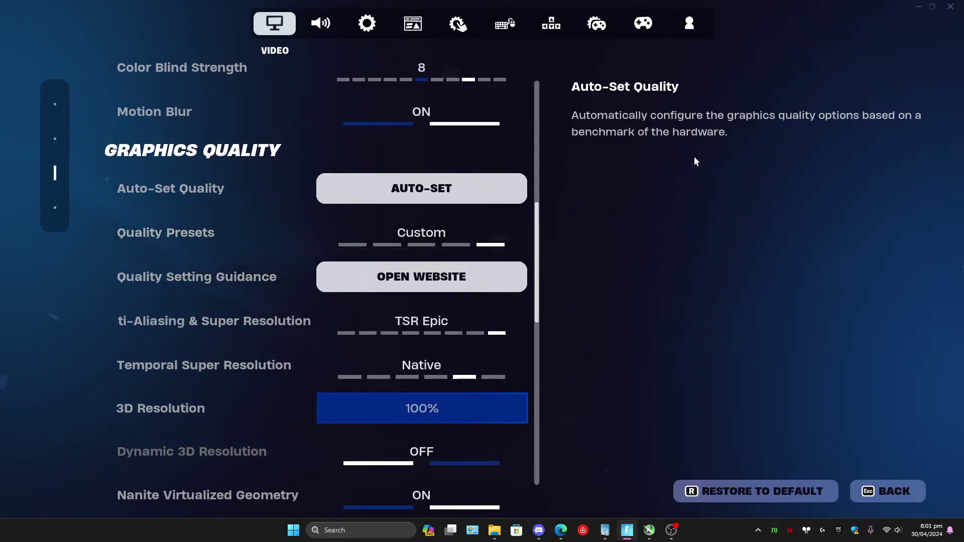
left_click_drag(537, 262, 541, 104)
left_click(871, 484)
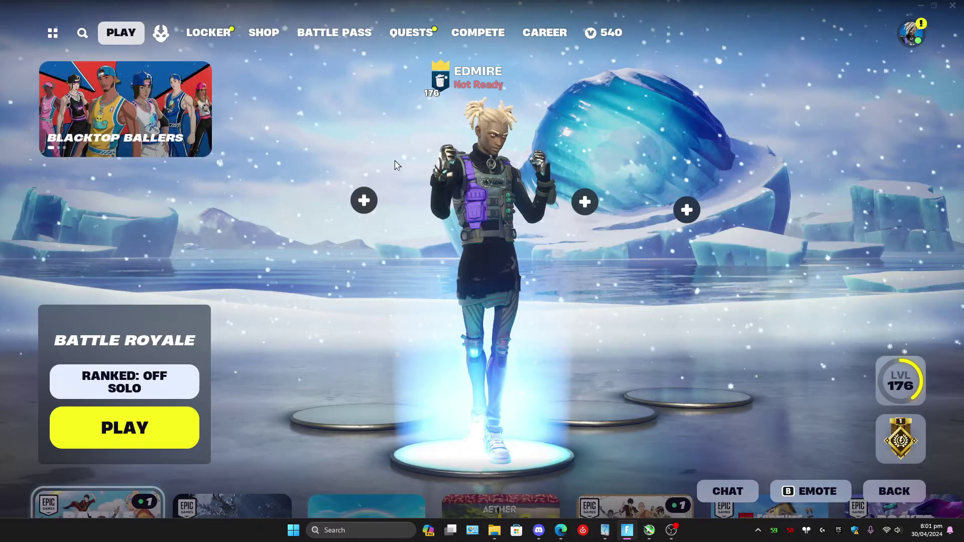
Step: Bring up the WindowsClient folder in File Explorer to check the settings file and its copy, and return to Fortnite
mouse_move(494, 529)
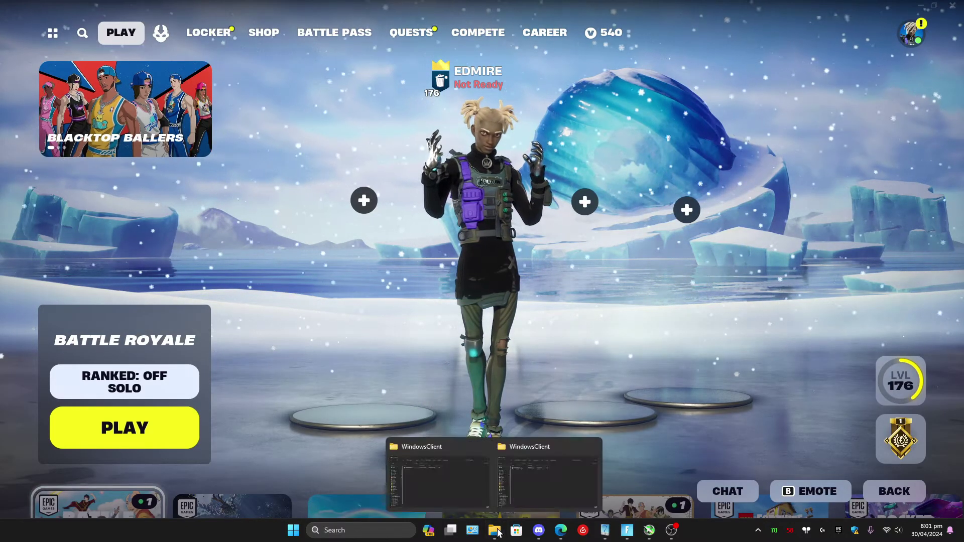
left_click(434, 477)
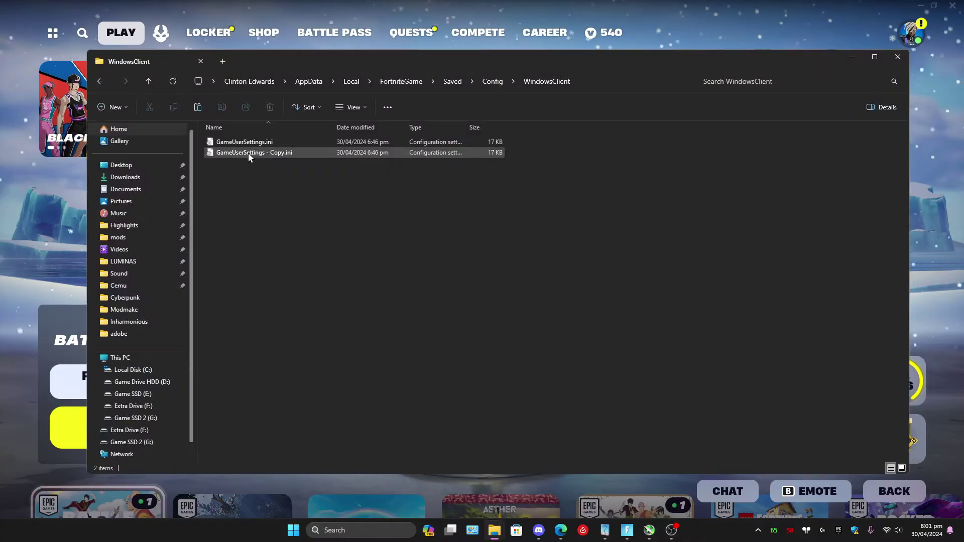
left_click(656, 41)
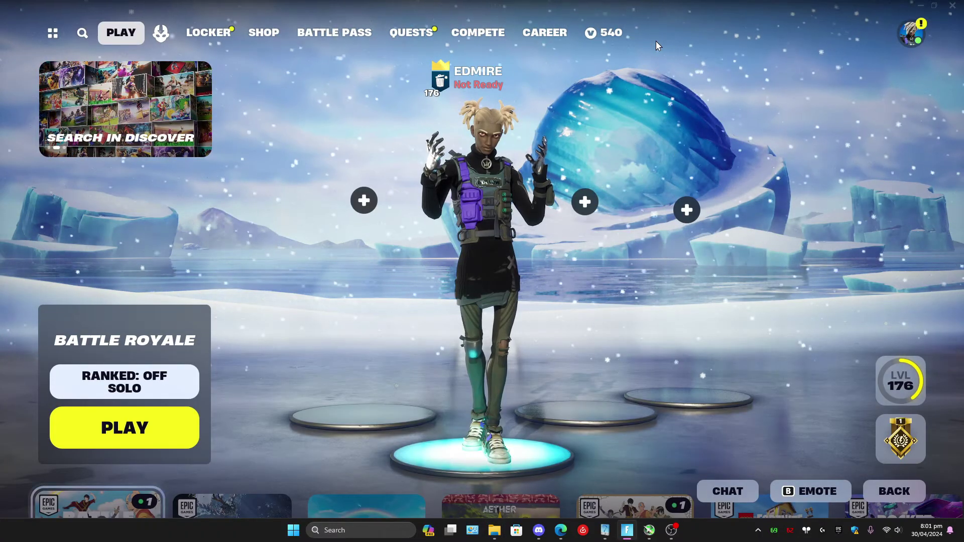
Step: Reopen the video settings and examine the graphics quality options from Nanite Virtualized Geometry to Post Processing
left_click(911, 33)
left_click(675, 384)
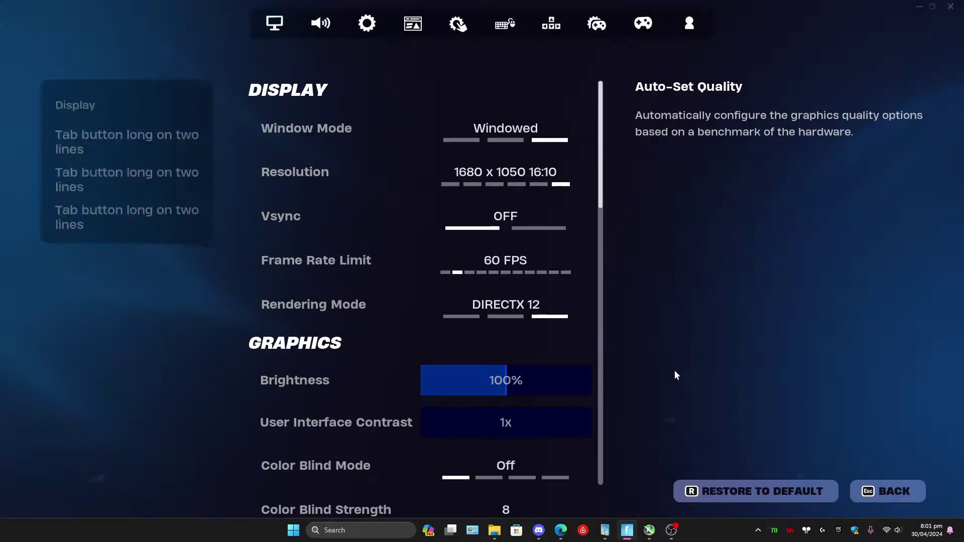
left_click_drag(544, 137, 547, 373)
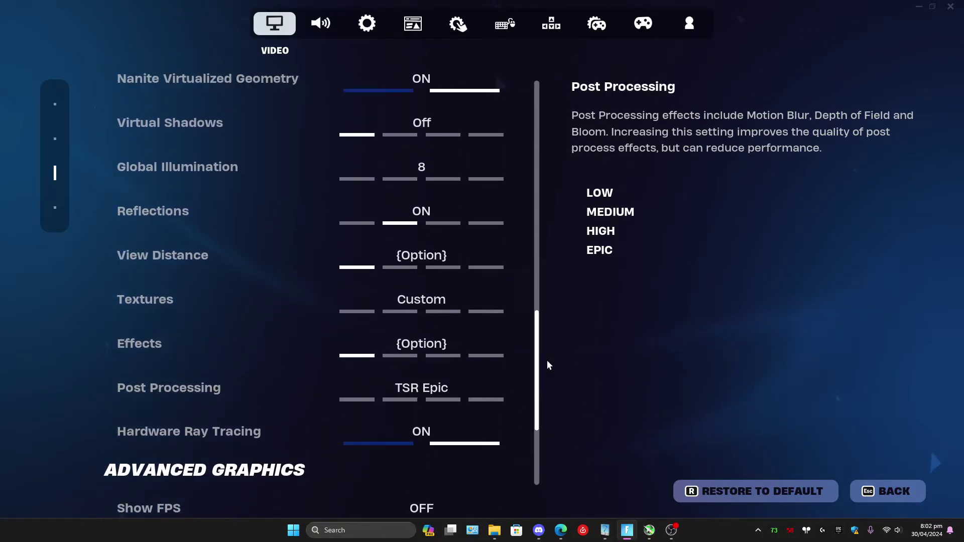
scroll(545, 364, "up", 1)
left_click_drag(539, 345, 539, 318)
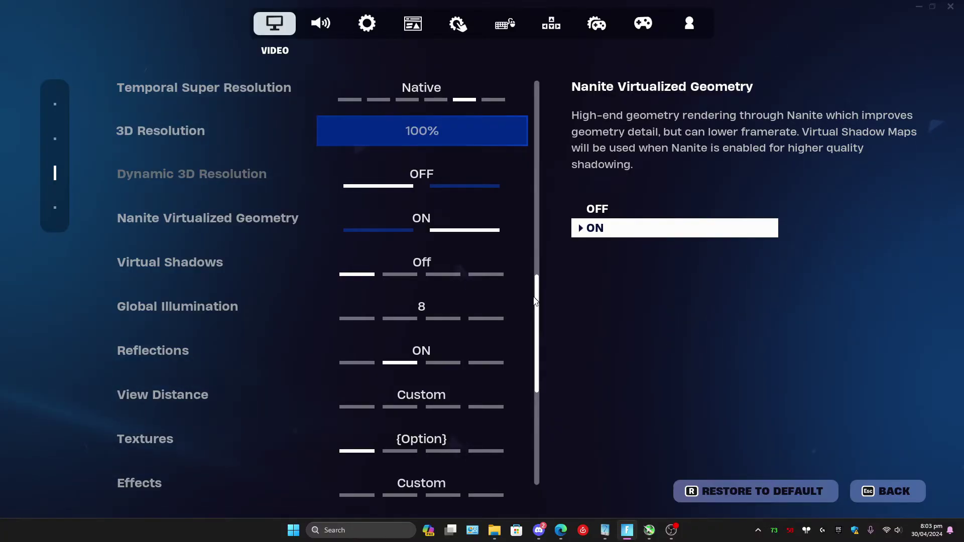
Step: Switch Anti-Aliasing & Super Resolution to NVIDIA DLSS in Quality mode and review the graphics quality options
scroll(535, 301, "up", 5)
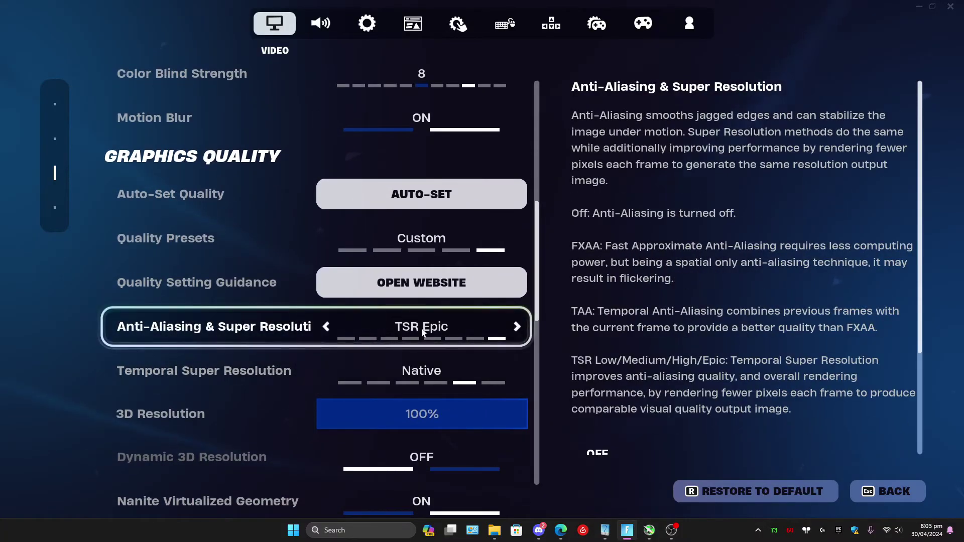
left_click(326, 326)
left_click(325, 326)
left_click(325, 326)
left_click(325, 327)
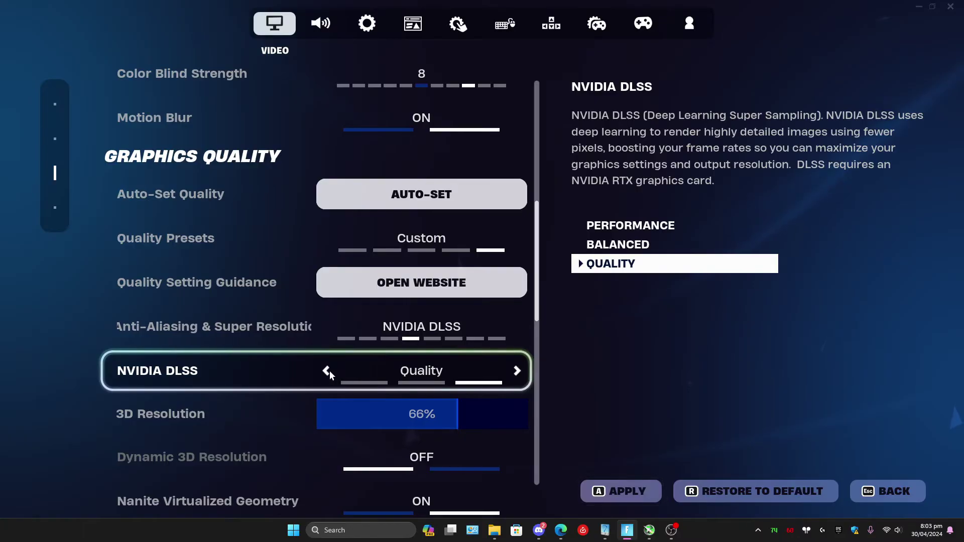
left_click(516, 370)
left_click(516, 371)
left_click(516, 370)
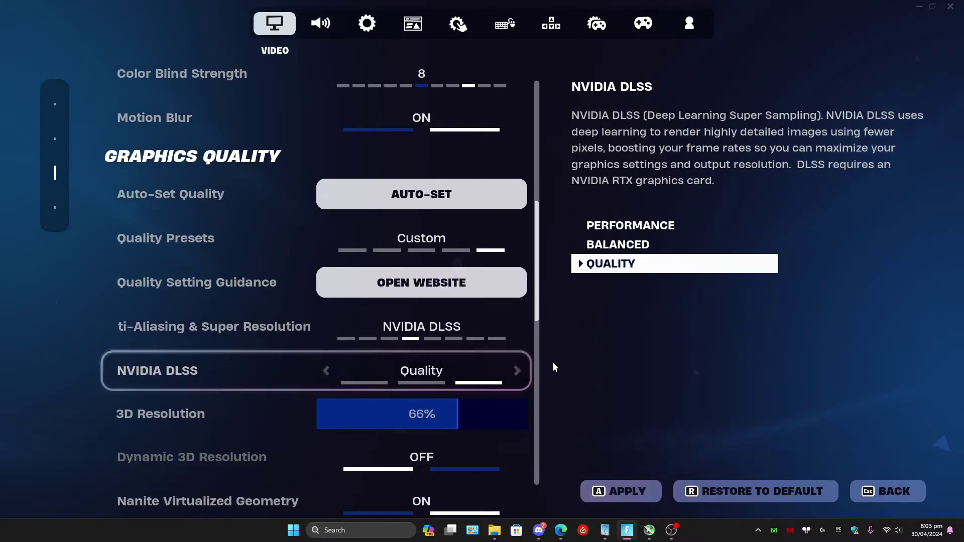
scroll(532, 366, "down", 5)
left_click_drag(536, 370, 539, 318)
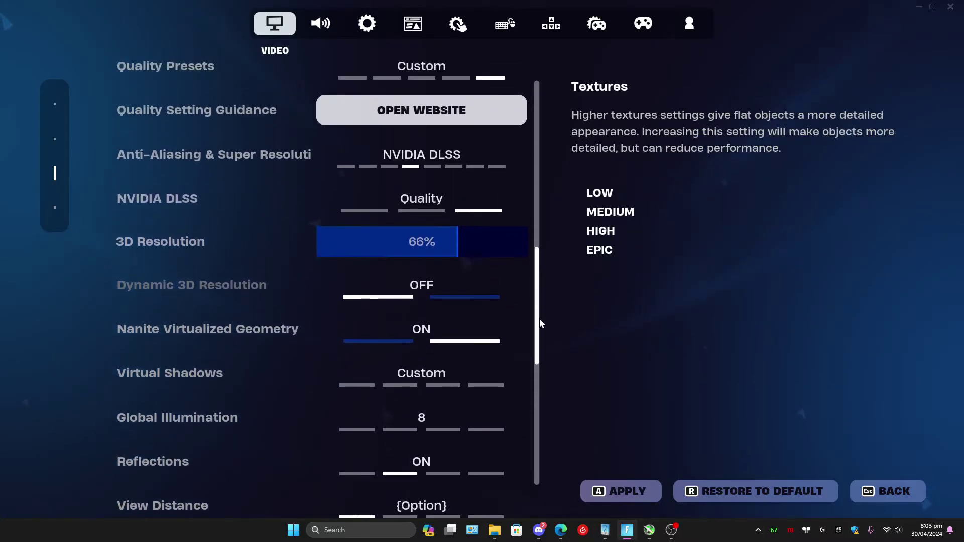
scroll(539, 318, "up", 4)
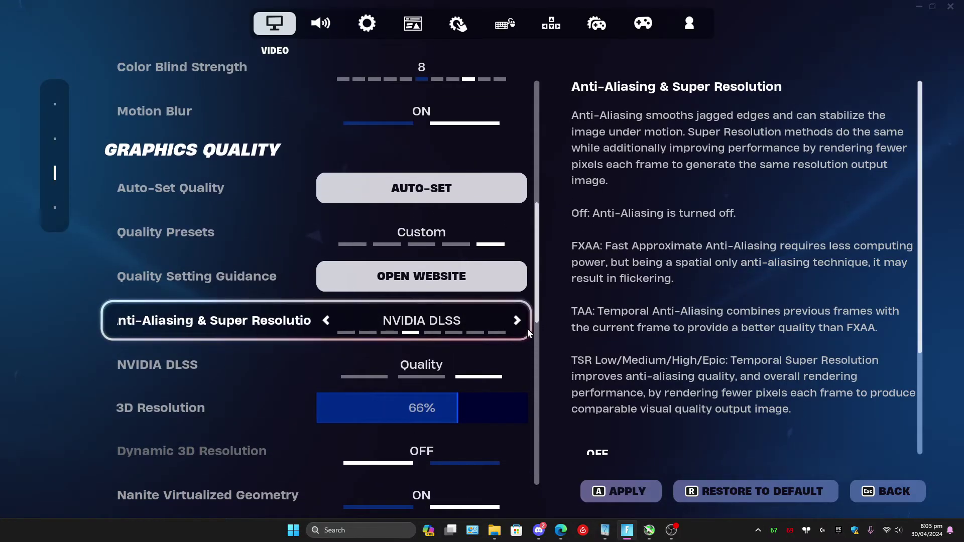
Step: Set Anti-Aliasing & Super Resolution to TSR Epic and apply the video settings
left_click(517, 319)
left_click(514, 319)
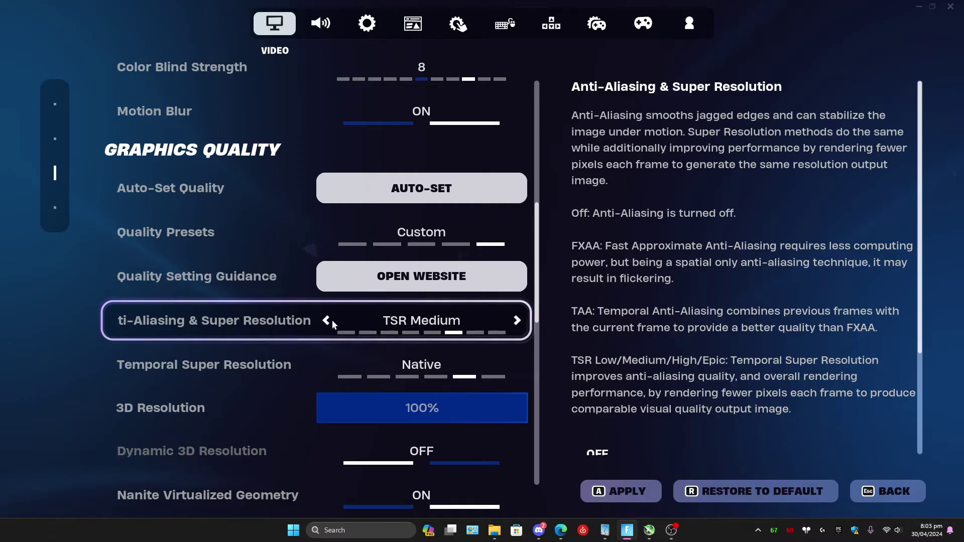
left_click(516, 319)
left_click(515, 319)
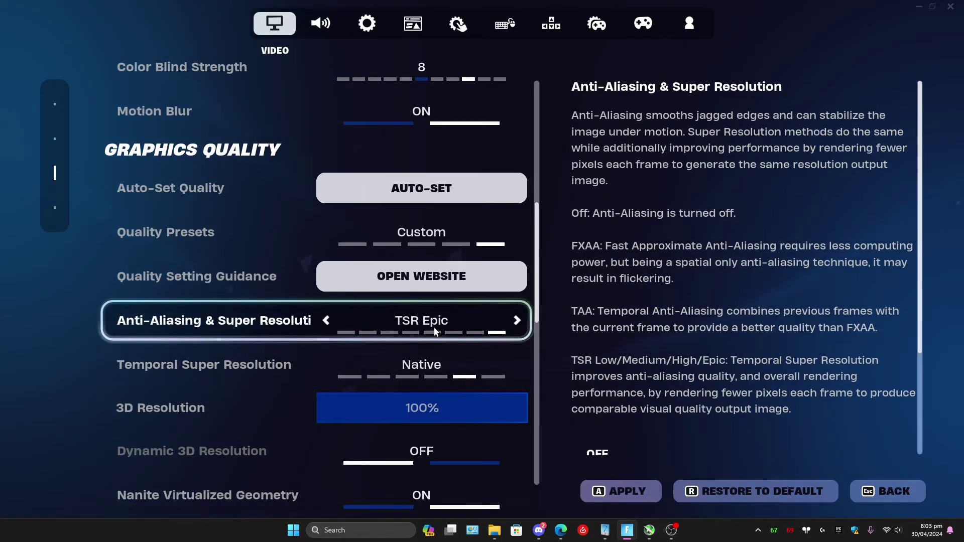
left_click(621, 491)
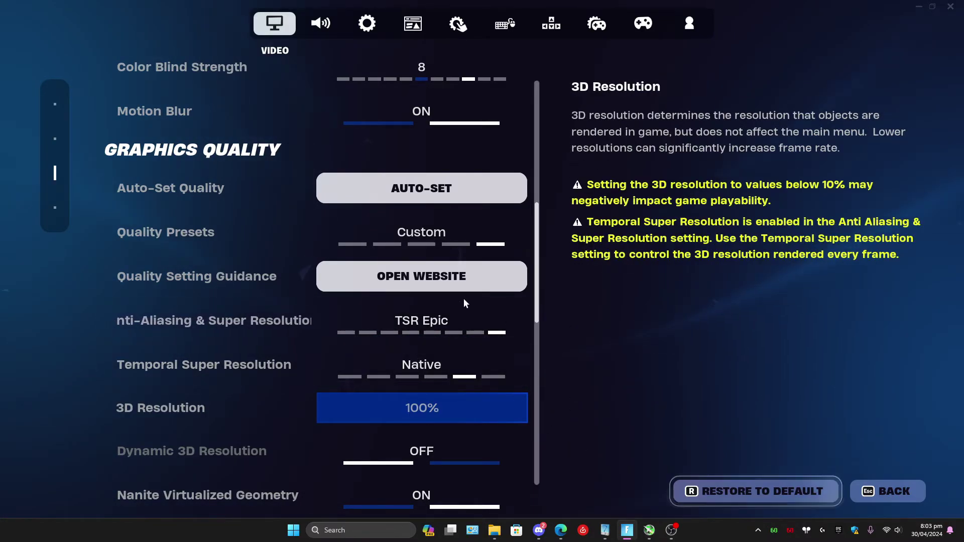
Step: Return to the lobby and reopen the game's video settings
left_click(878, 491)
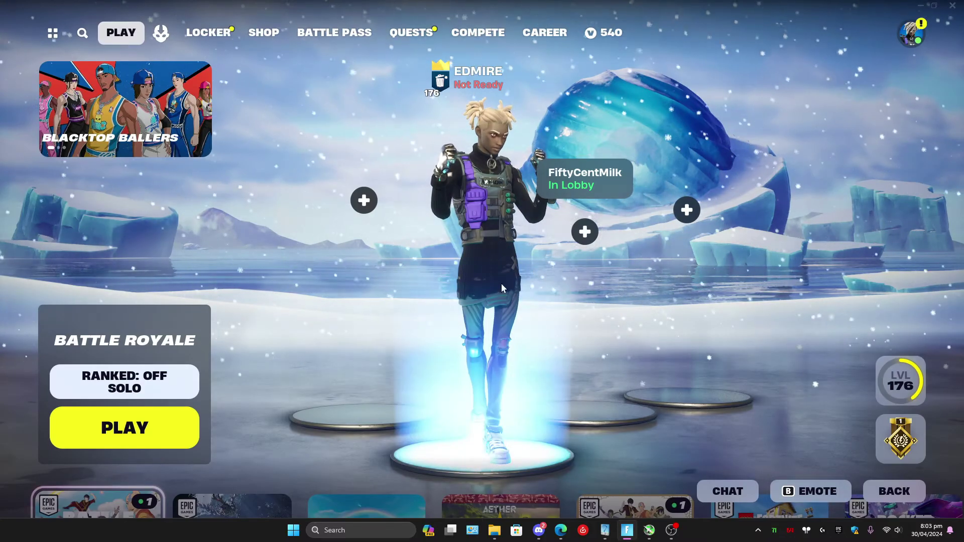
left_click(911, 33)
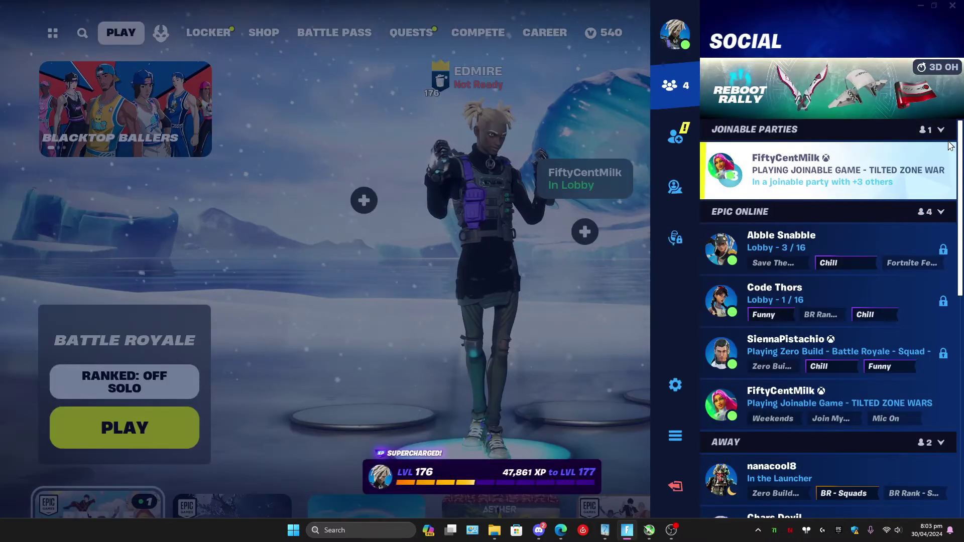
left_click(677, 386)
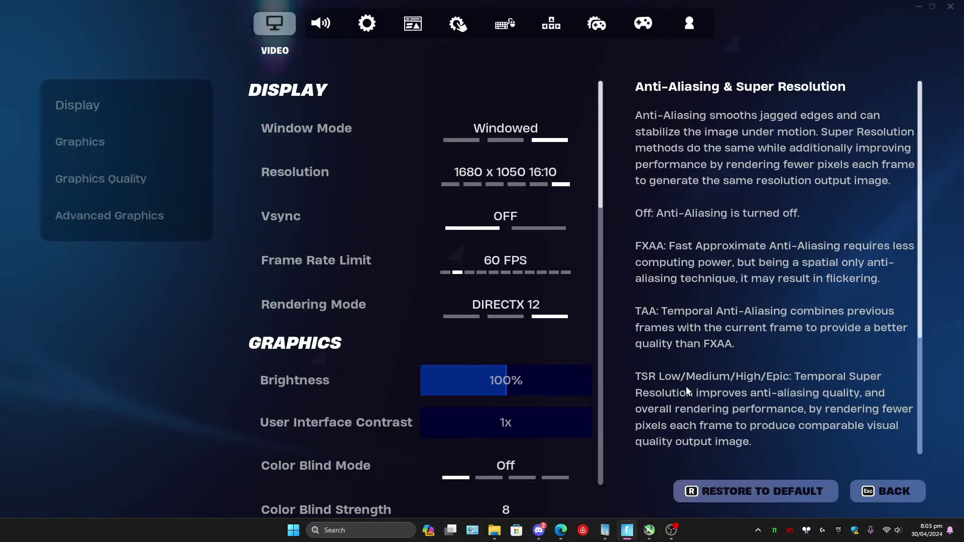
Step: Bring up the WindowsClient folder in File Explorer and ensure the Read-only attribute is enabled in GameUserSettings.ini's properties
mouse_move(494, 531)
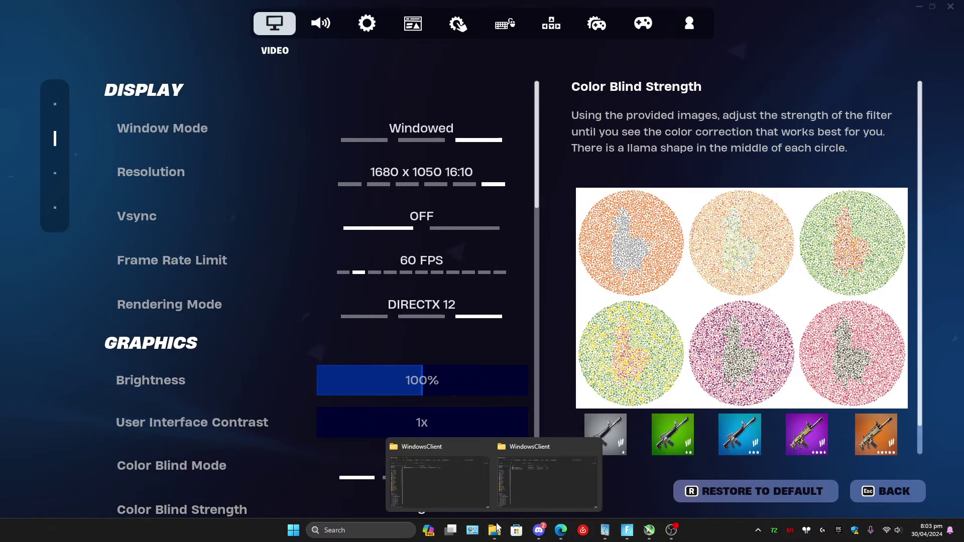
left_click(472, 481)
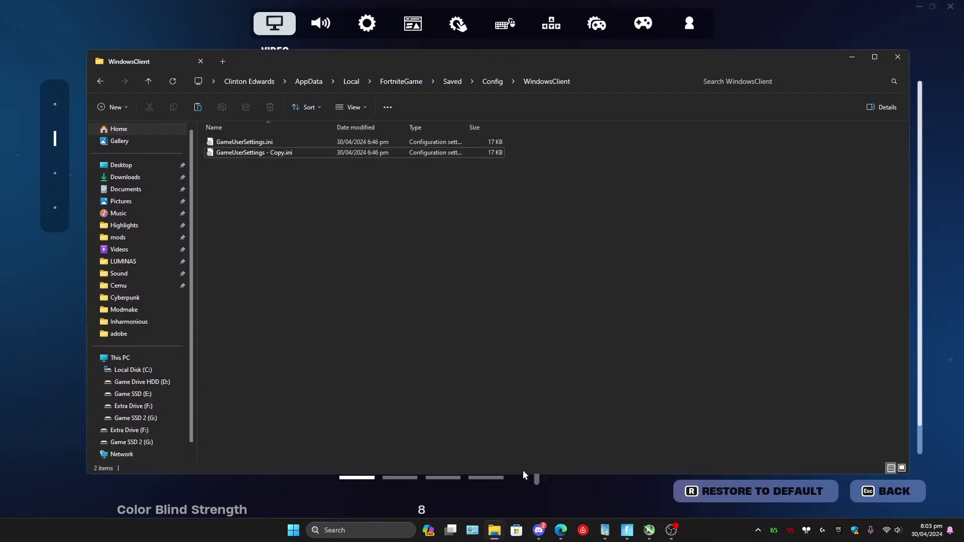
right_click(229, 144)
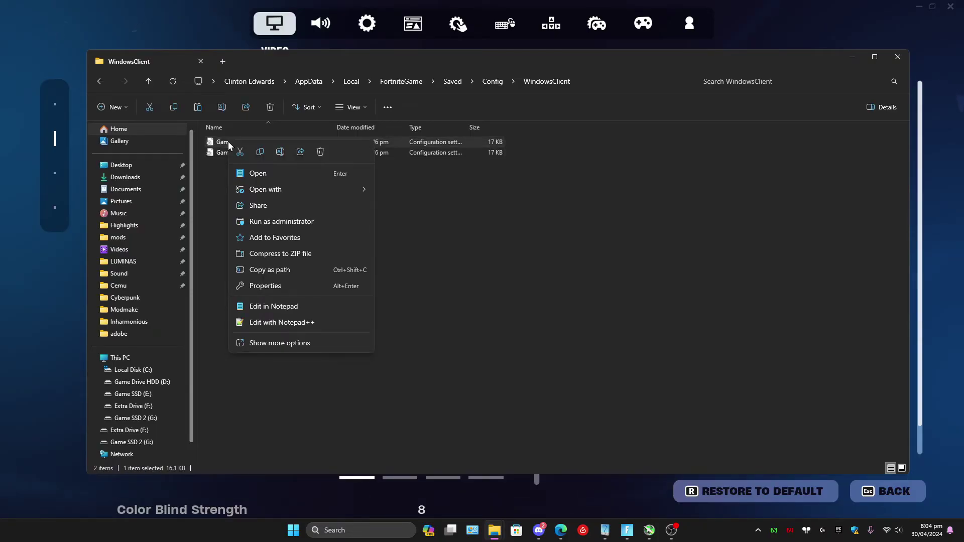
left_click(257, 286)
left_click(284, 331)
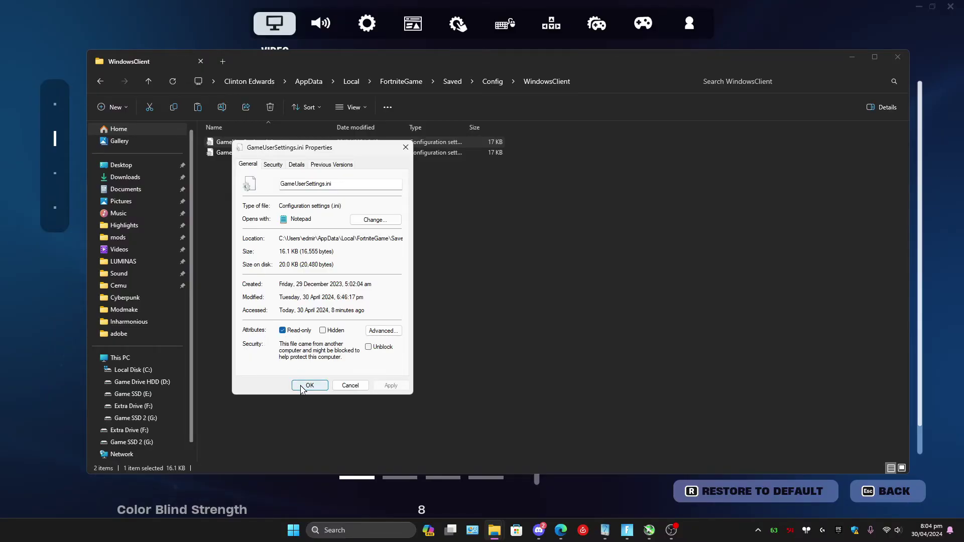
left_click(304, 386)
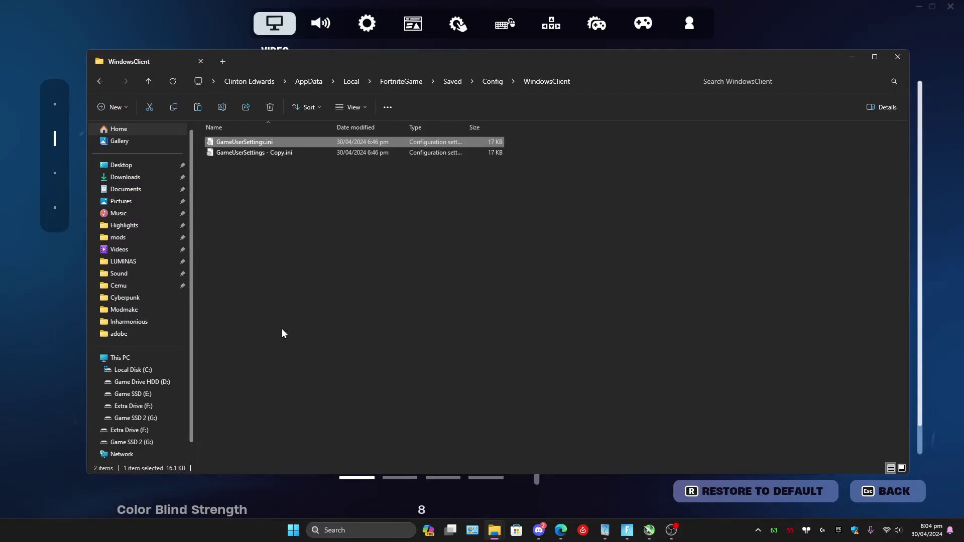
Step: Switch to Fortnite to look through the display and graphics options, and bring the WindowsClient folder back up in File Explorer
left_click(14, 305)
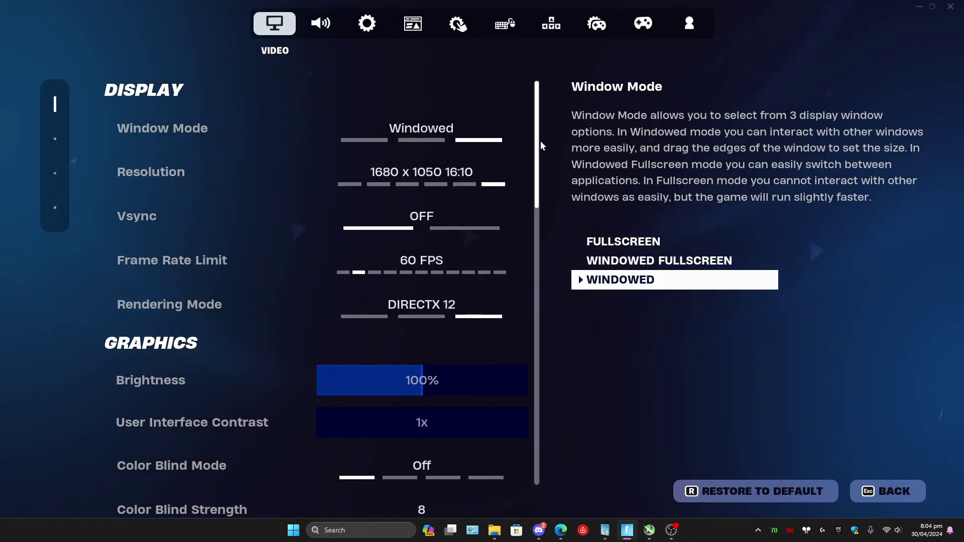
scroll(541, 141, "down", 3)
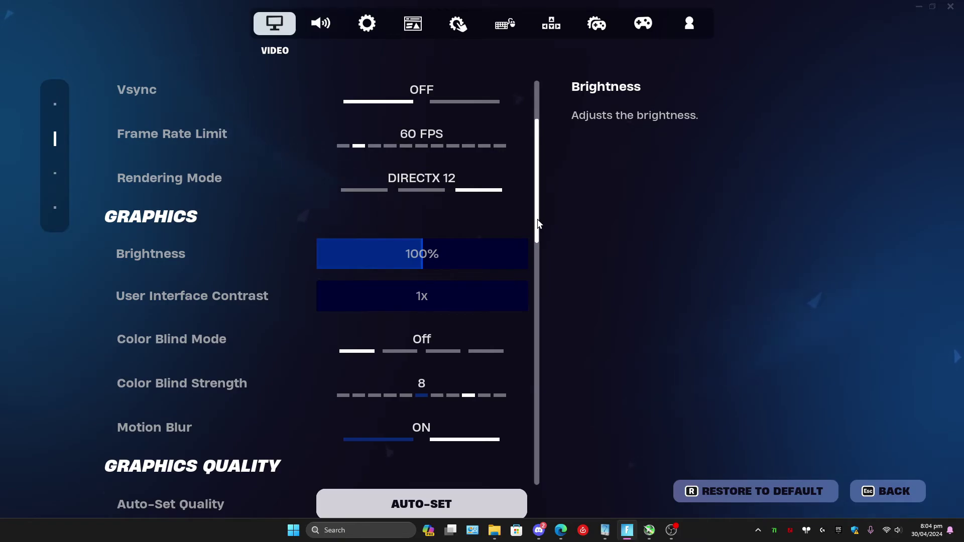
mouse_move(495, 530)
left_click(451, 482)
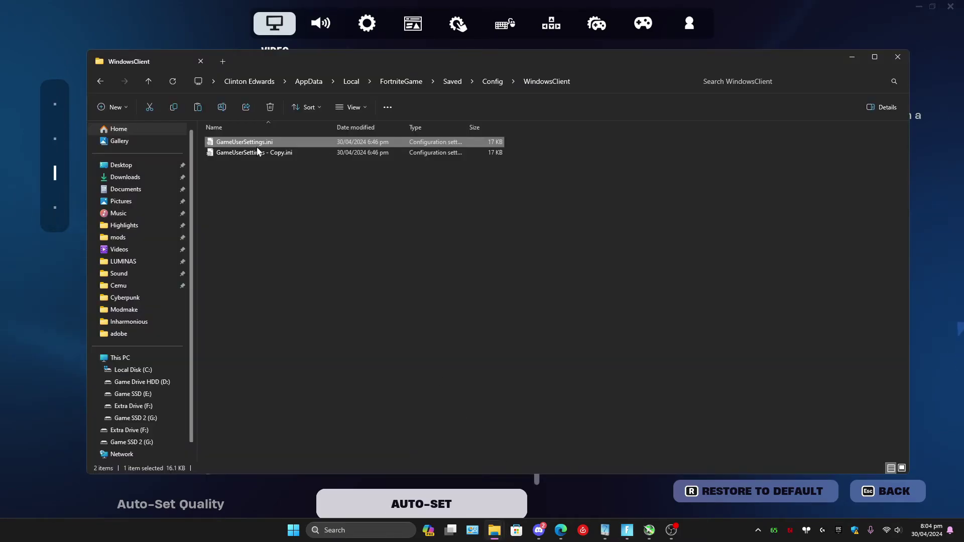